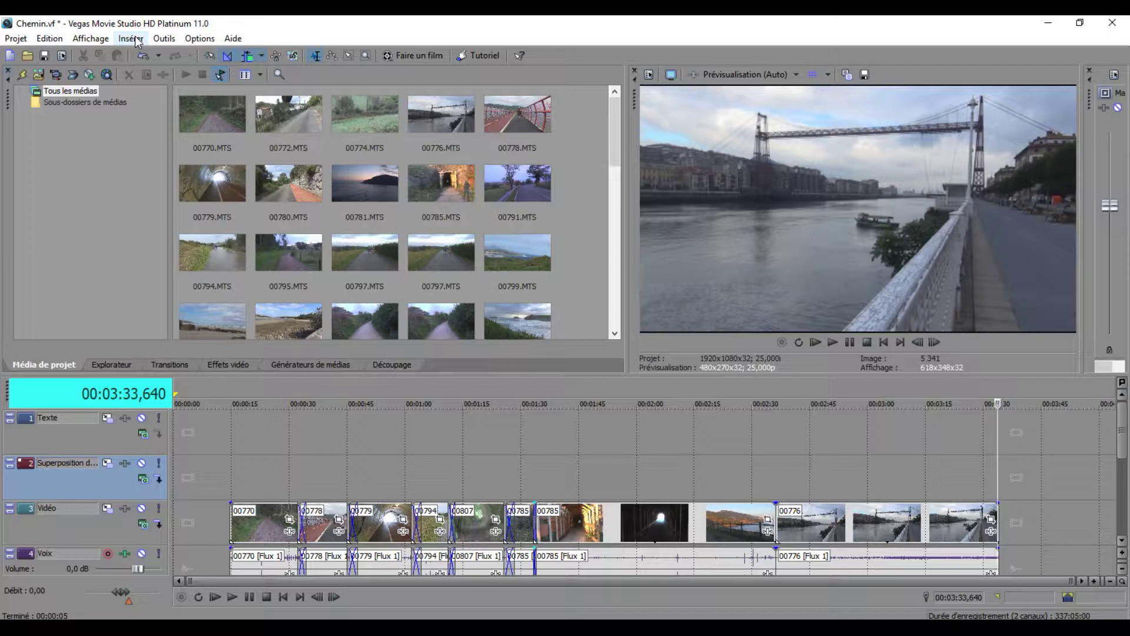
Open the slideshow creator and set the duration per image to 5 seconds.
click(134, 39)
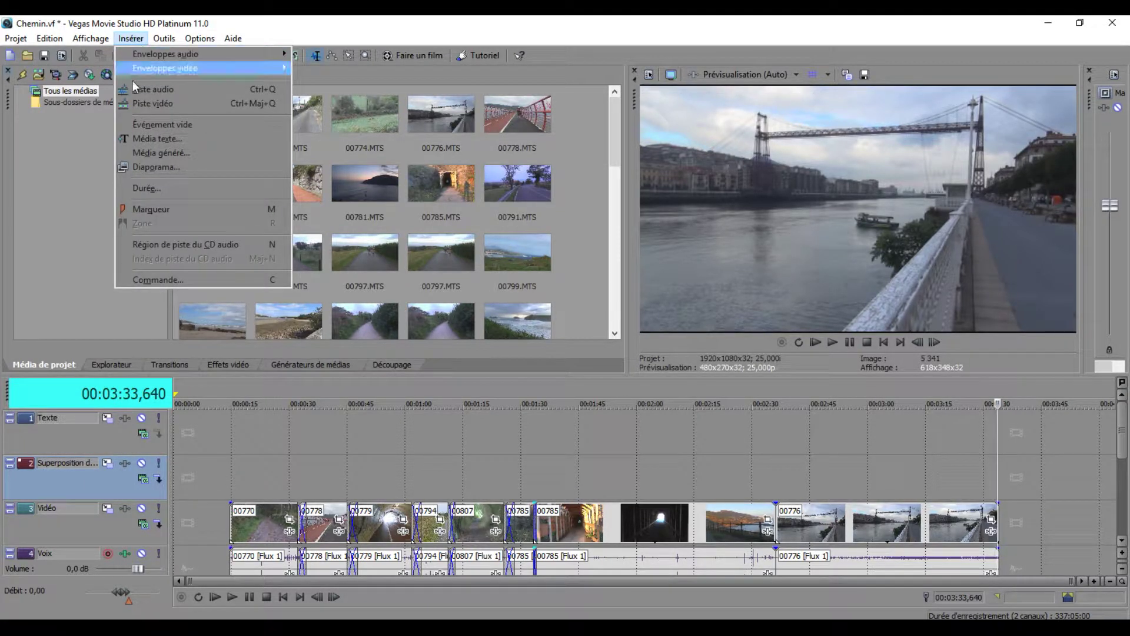
click(161, 170)
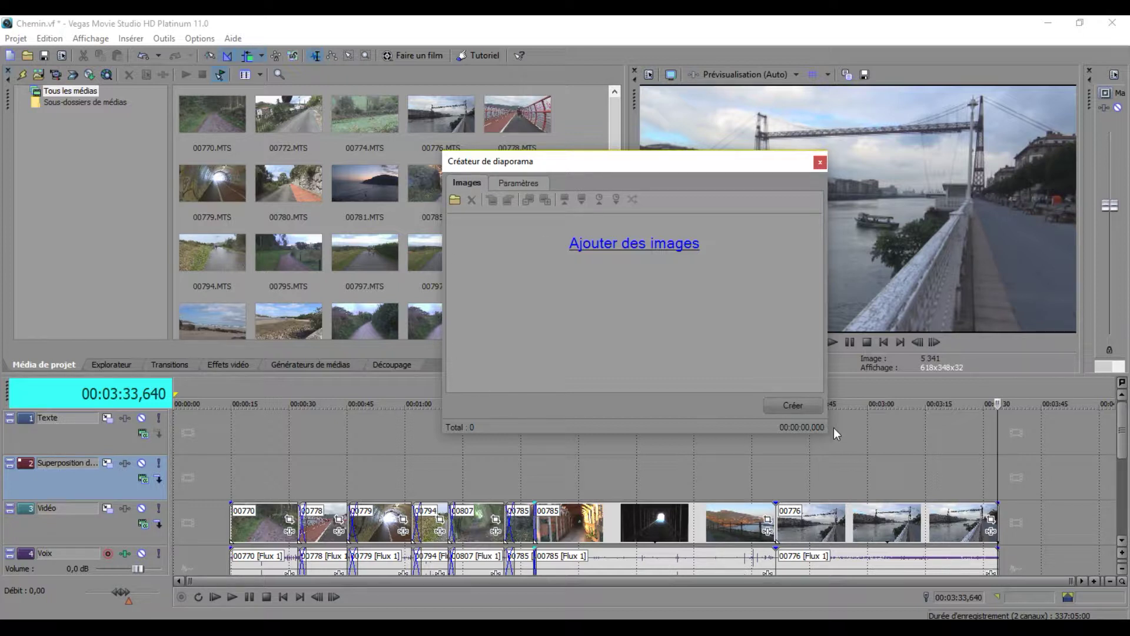
click(525, 186)
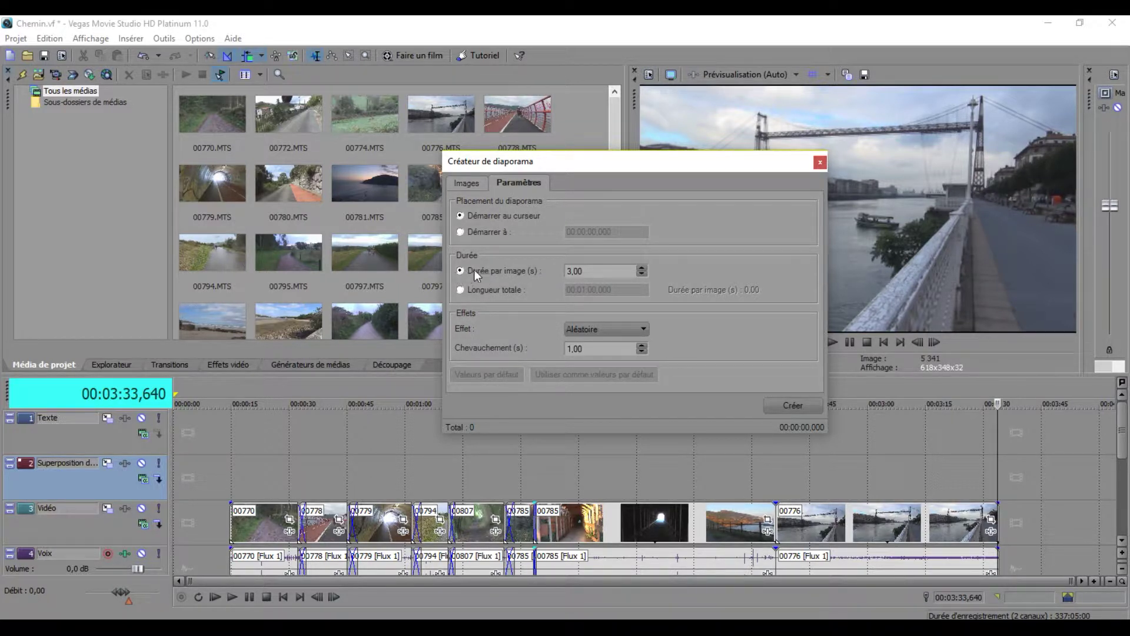
click(644, 268)
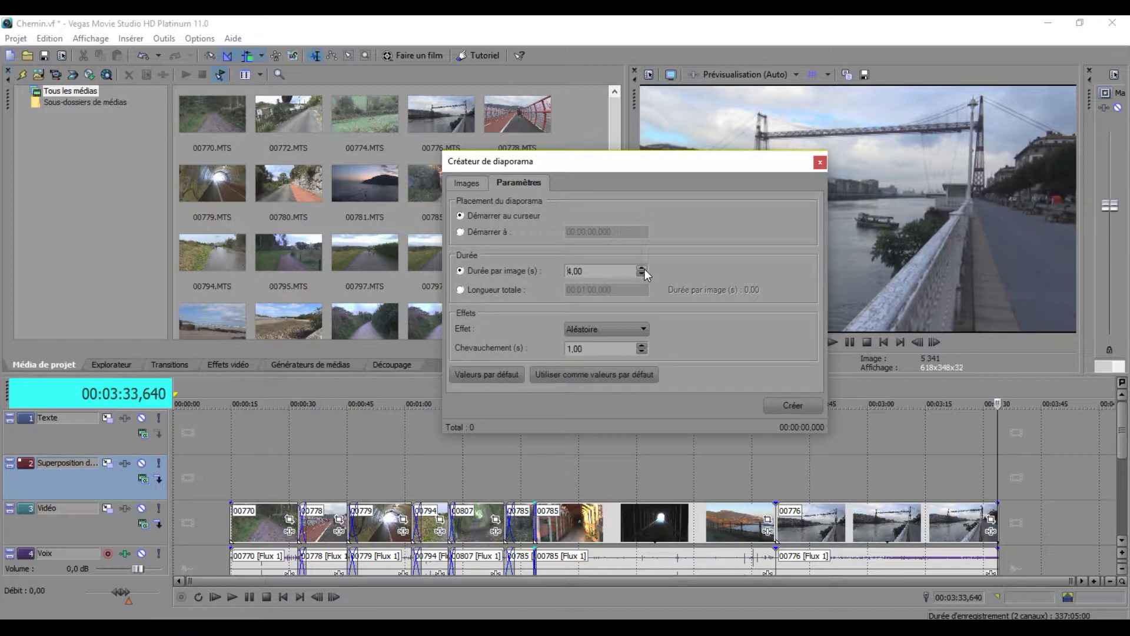
click(644, 268)
Add all images from the Chemin folder to the slideshow, from 20170907_080323.jpg through DSC04275.JPG.
click(469, 185)
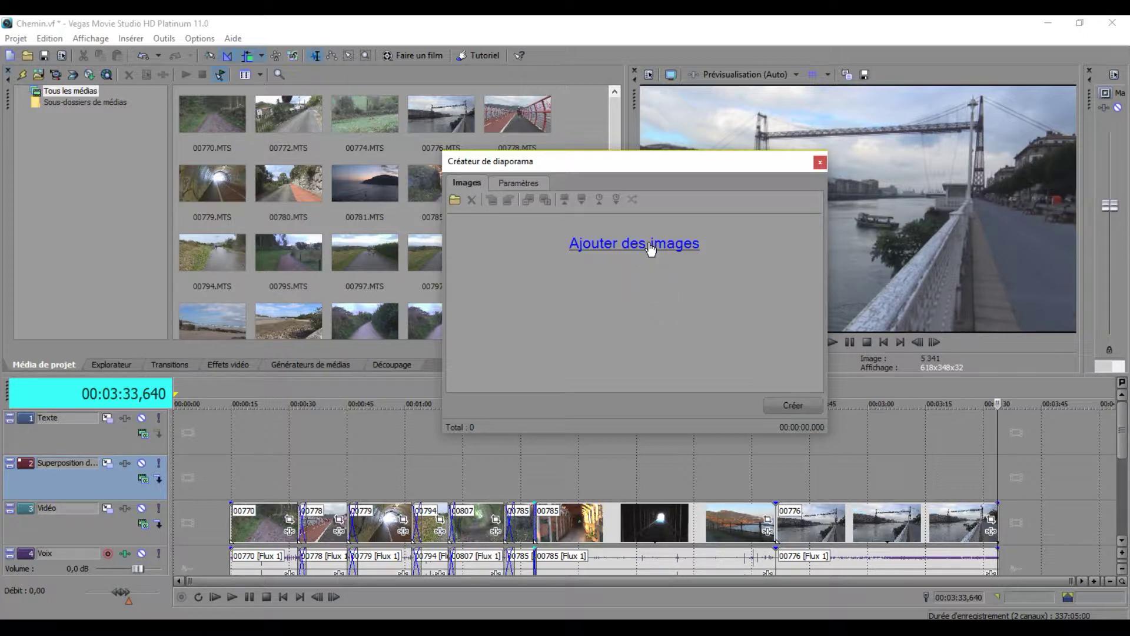
click(648, 246)
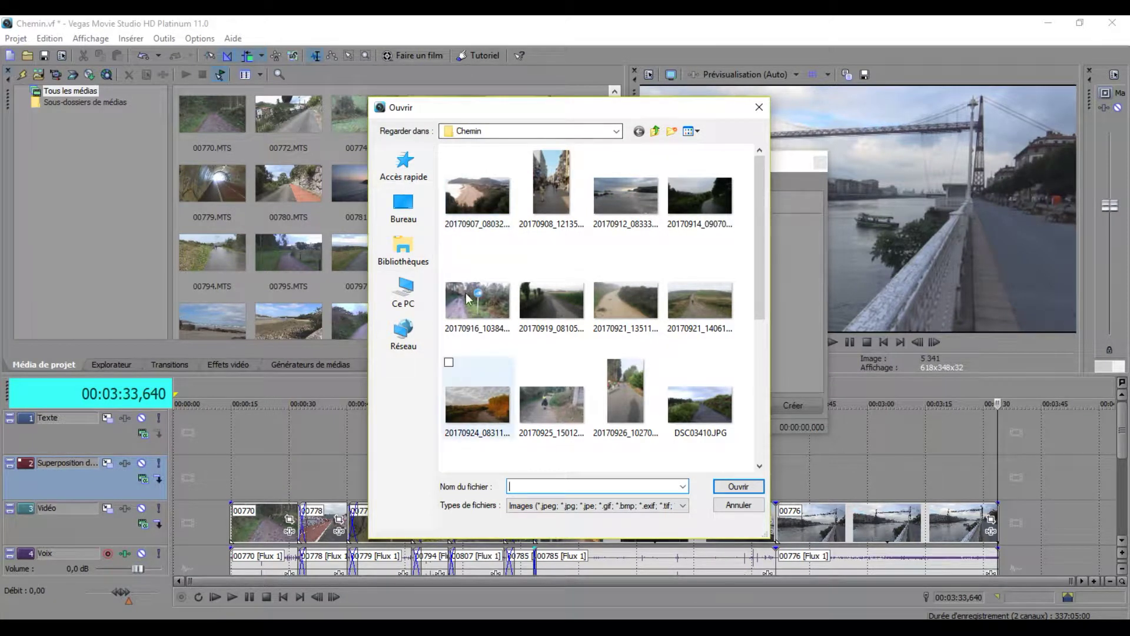
click(480, 212)
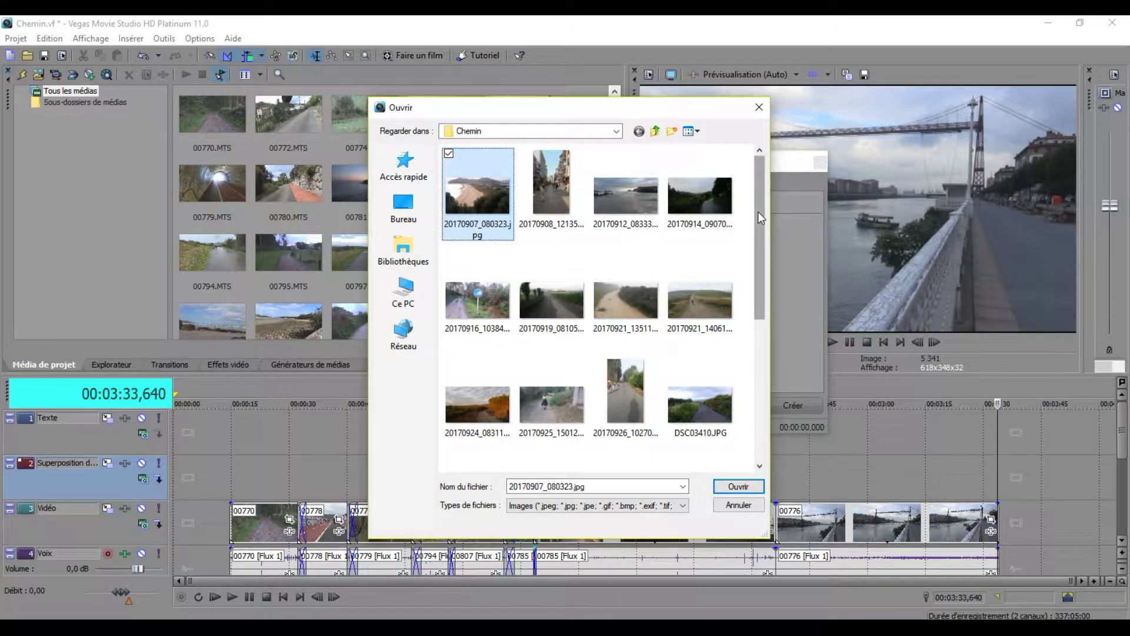
drag(758, 212, 768, 406)
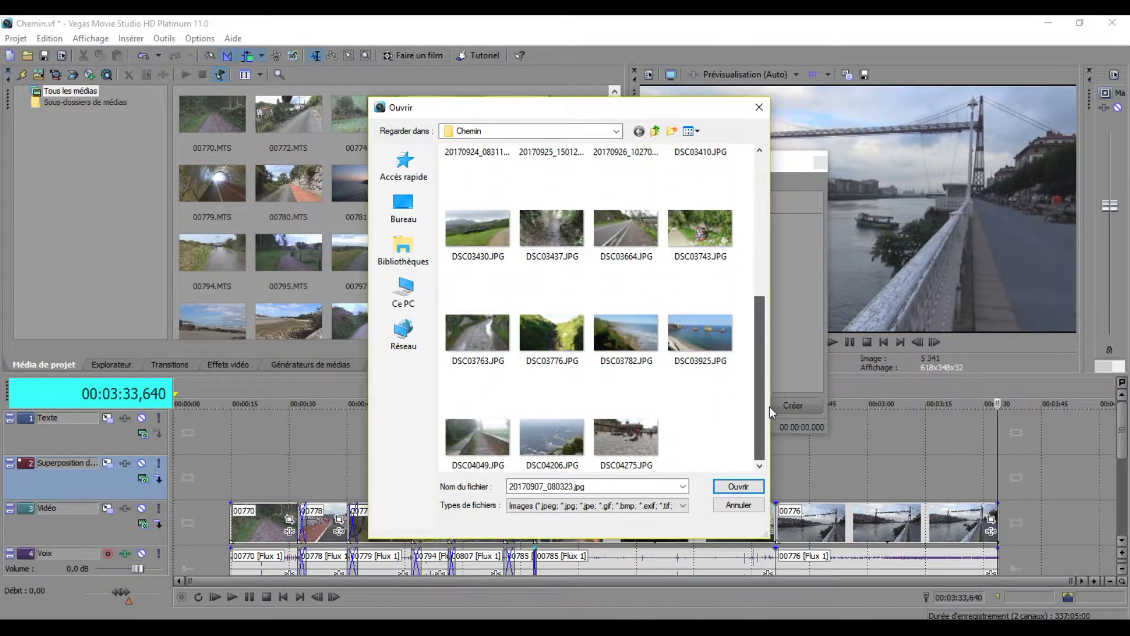
shift+click(641, 426)
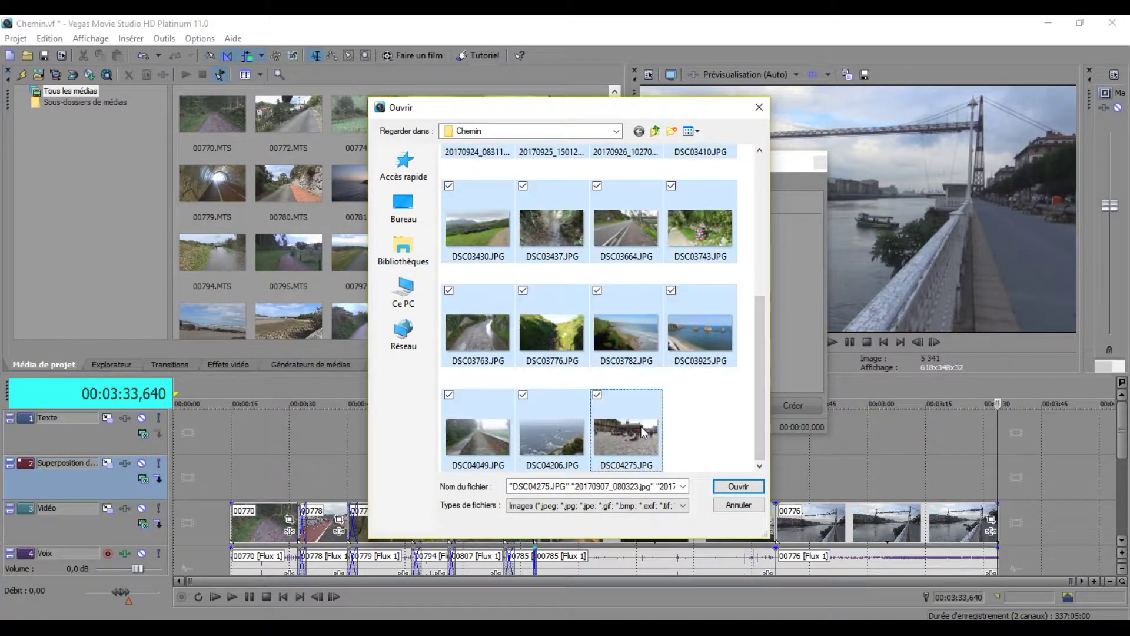
click(740, 488)
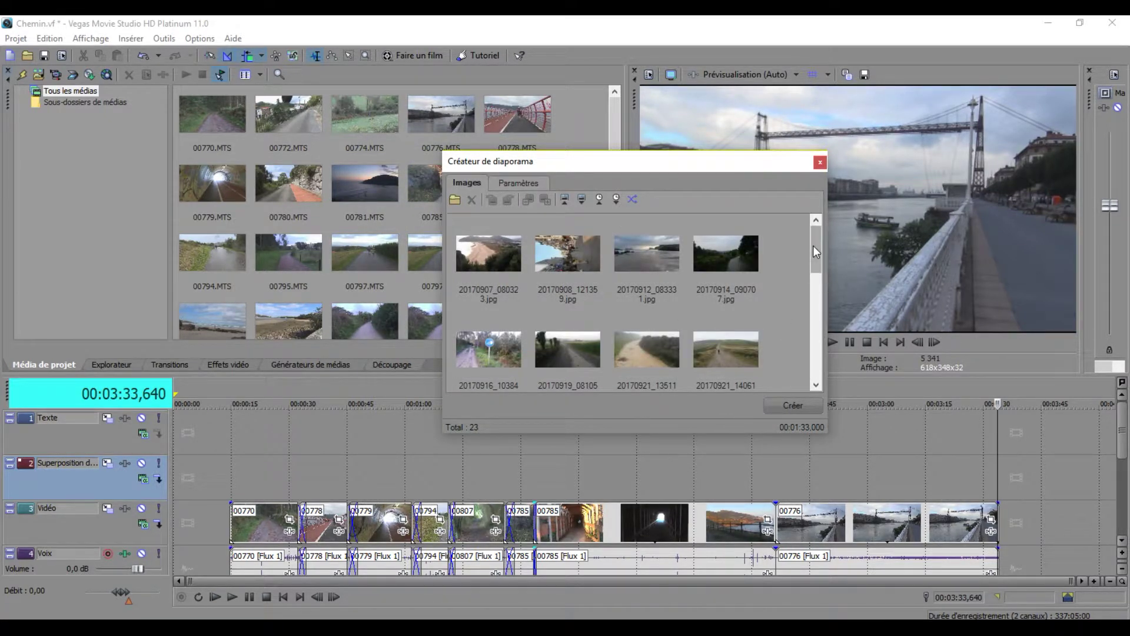
Rotate the sideways photos 20170908_121359.jpg and 20170926_102708.jpg upright in the slideshow's image list.
drag(818, 239, 816, 276)
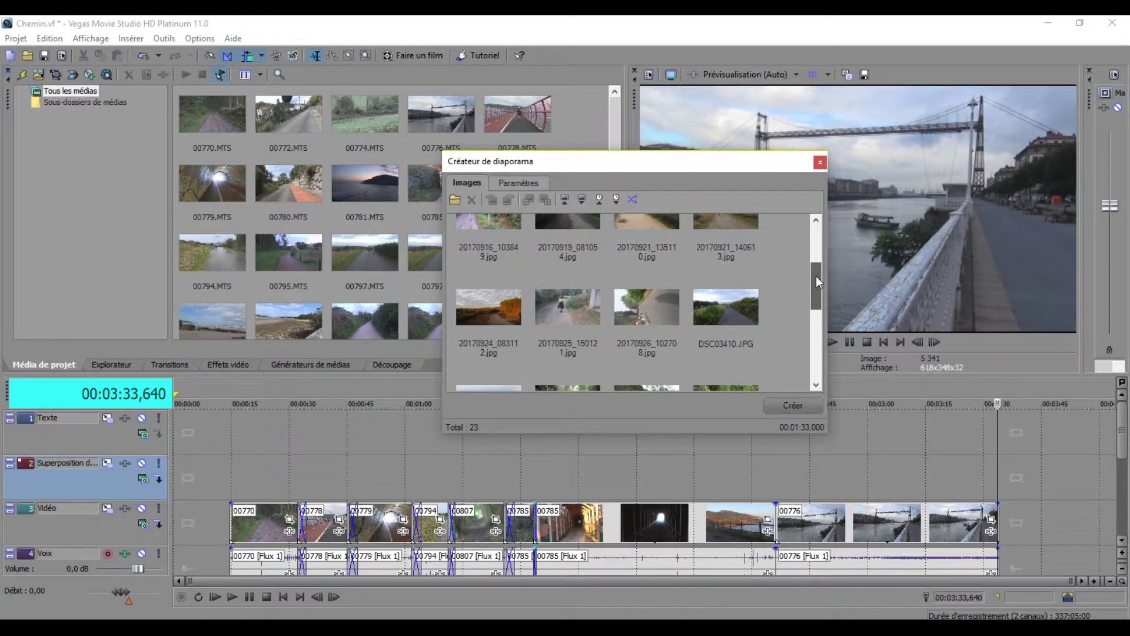
drag(816, 275, 811, 225)
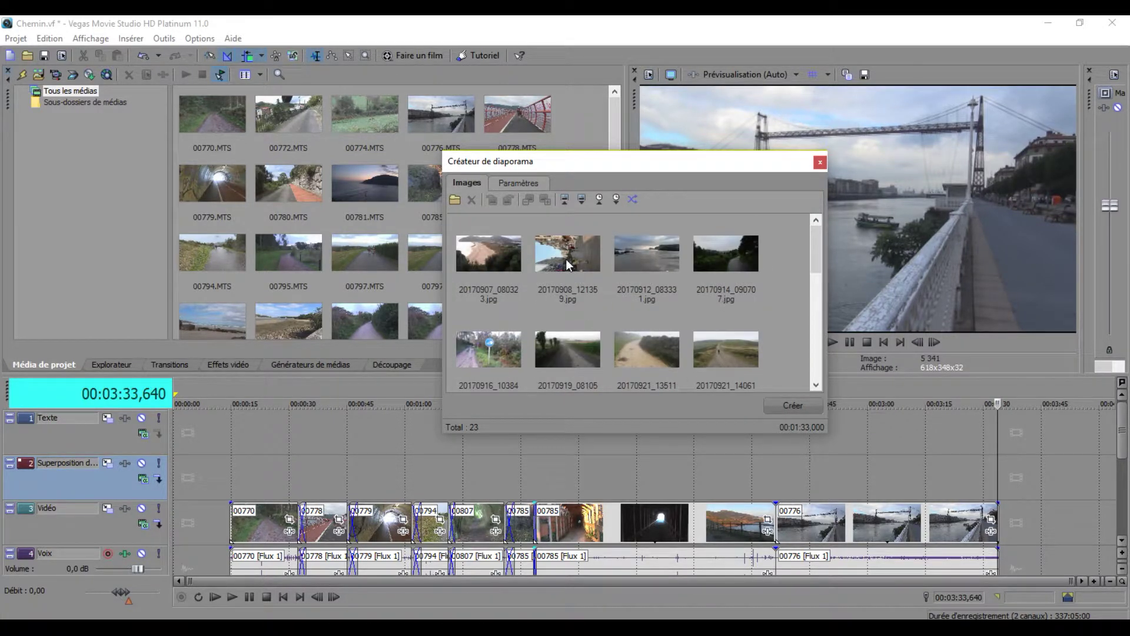
drag(813, 249, 815, 277)
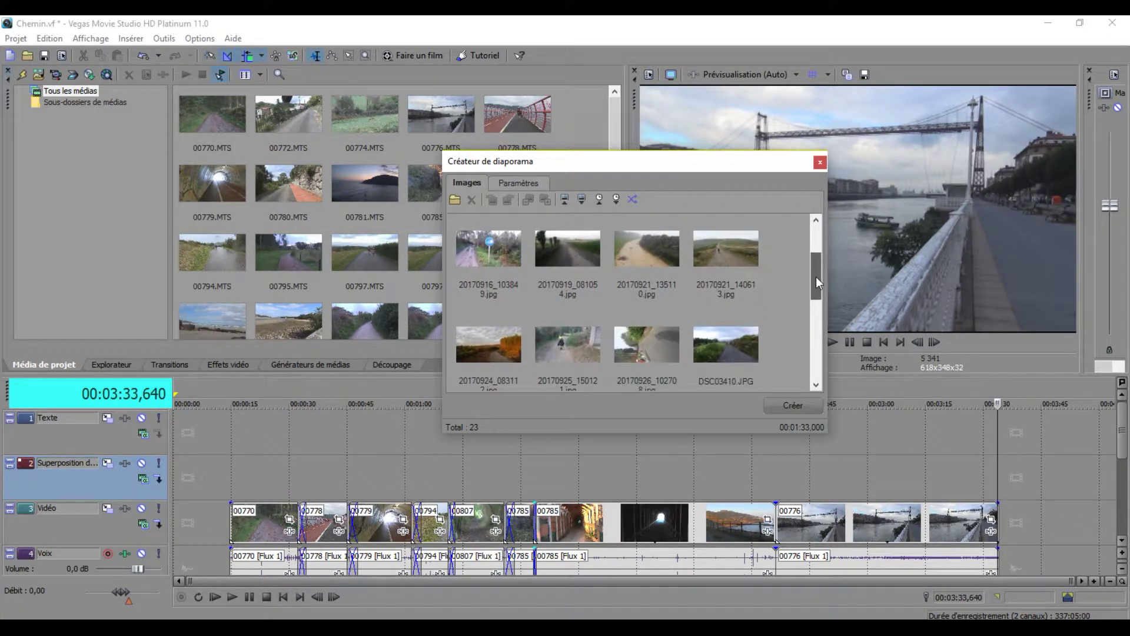
drag(814, 278, 815, 238)
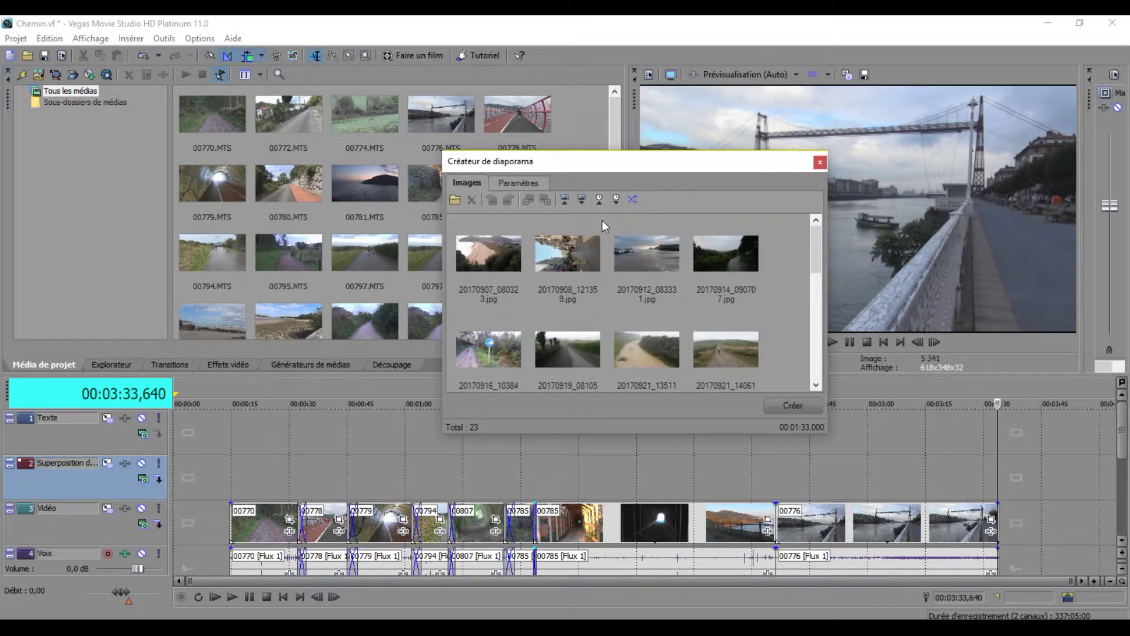
click(564, 263)
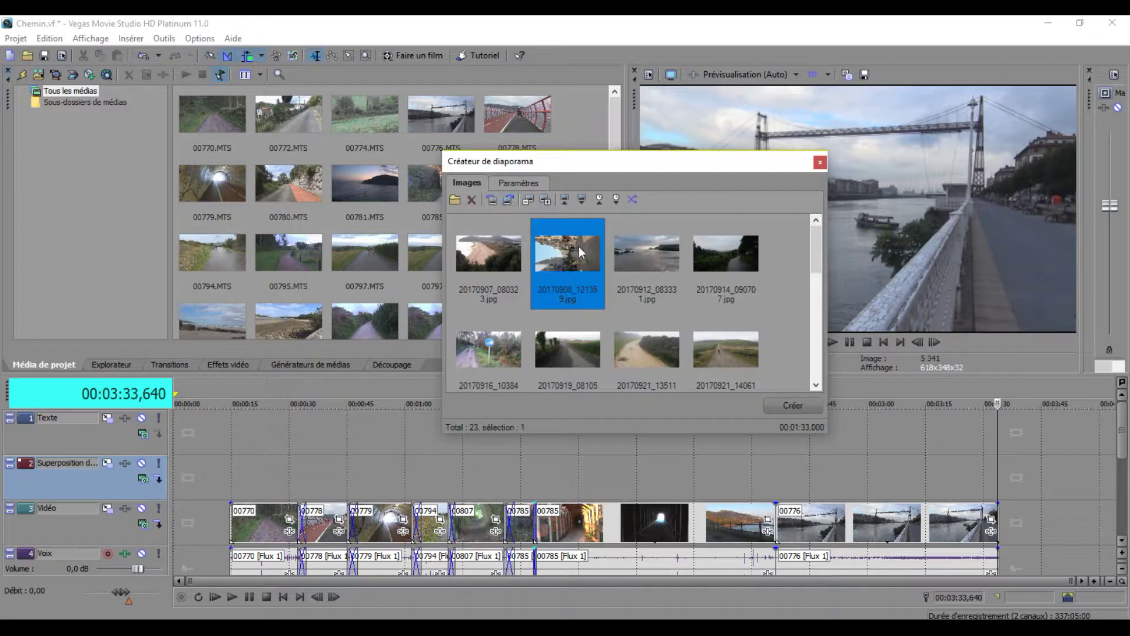
click(510, 202)
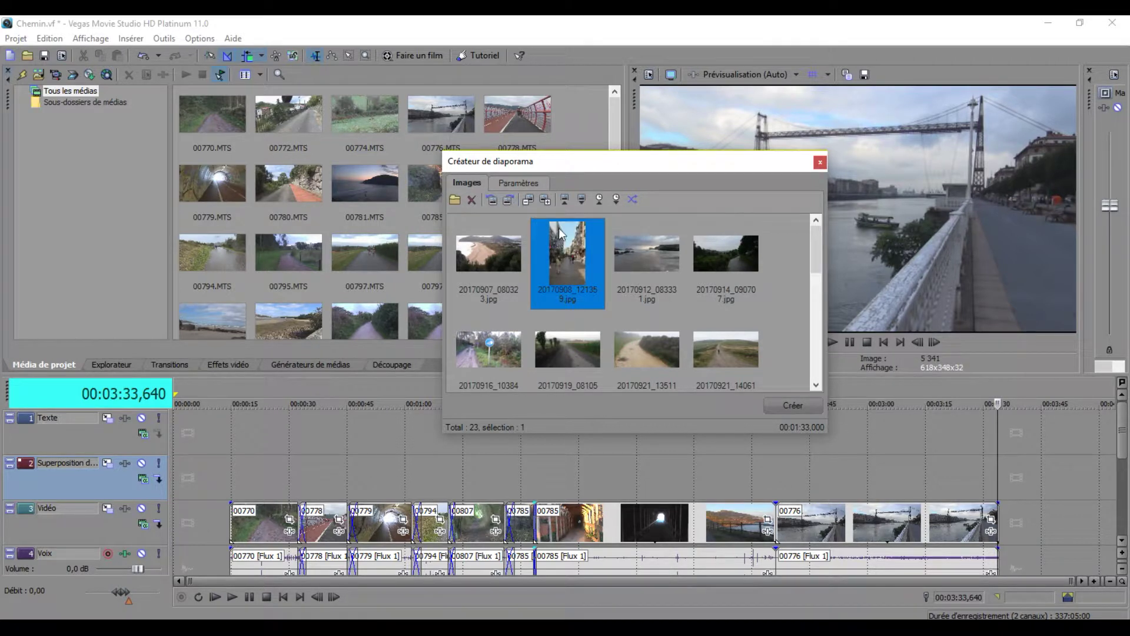
drag(816, 239, 820, 267)
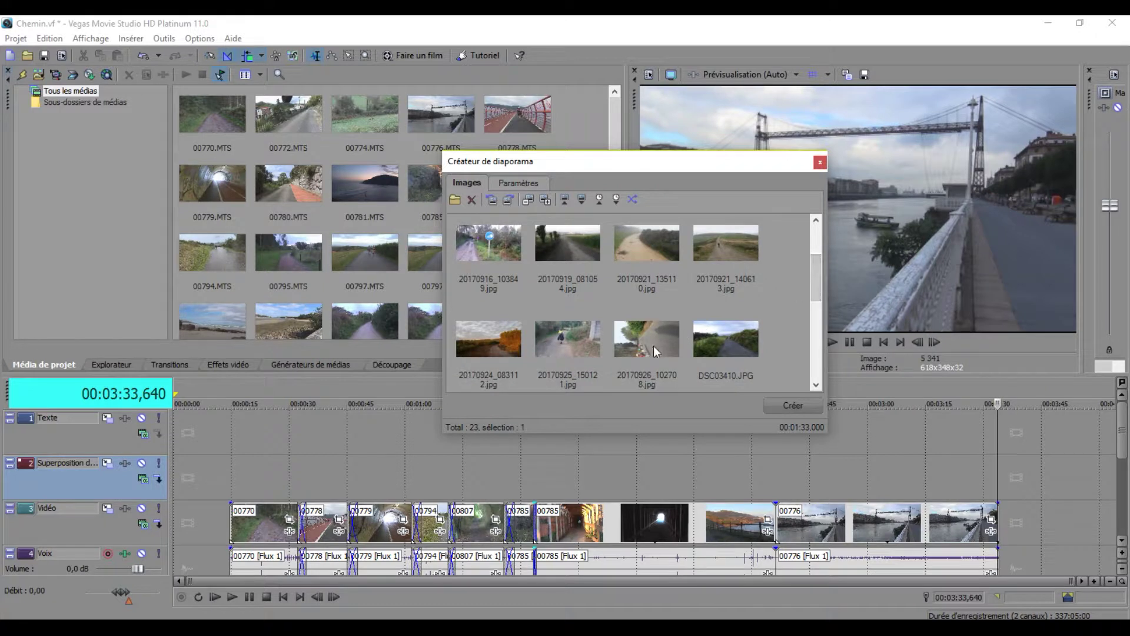
click(632, 357)
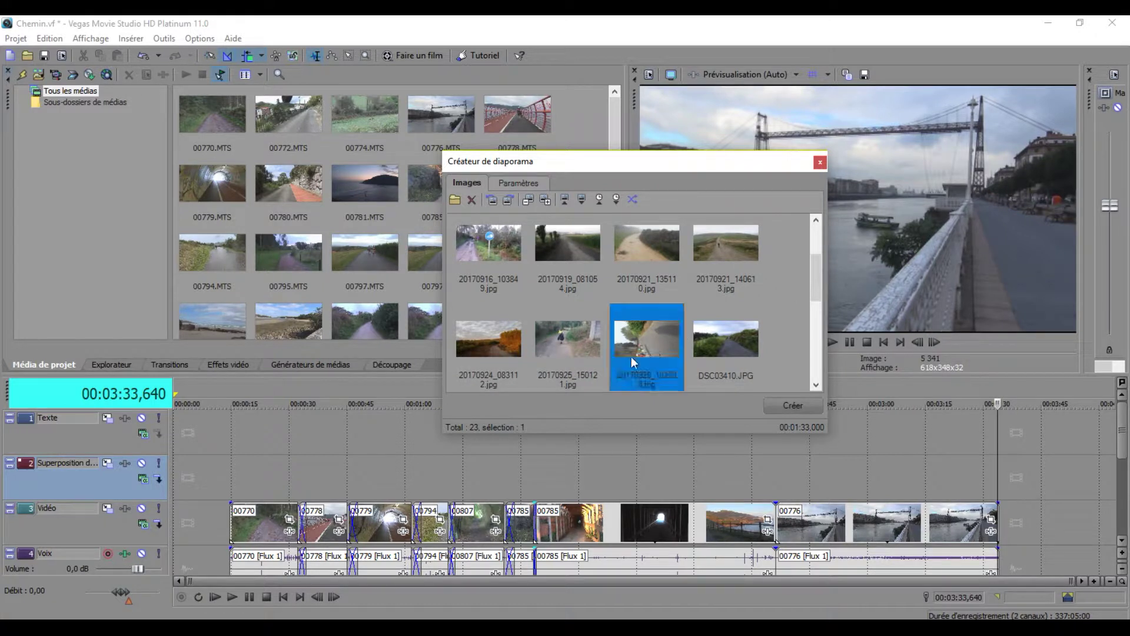
click(511, 201)
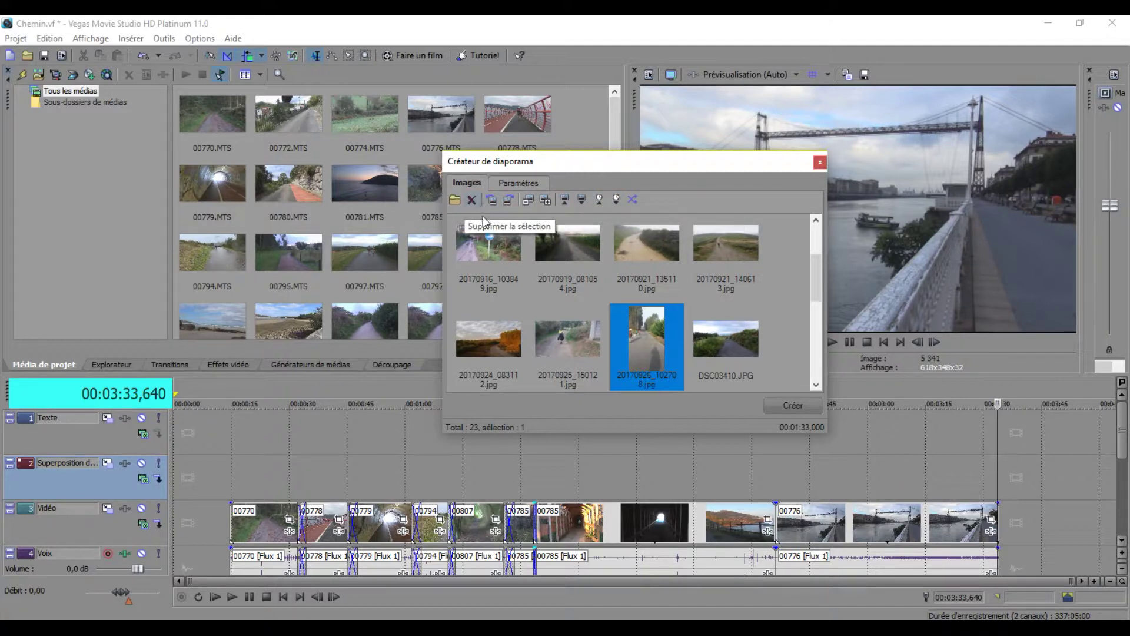
Create the slideshow on the overlay track at the cursor and close the slideshow creator.
click(740, 338)
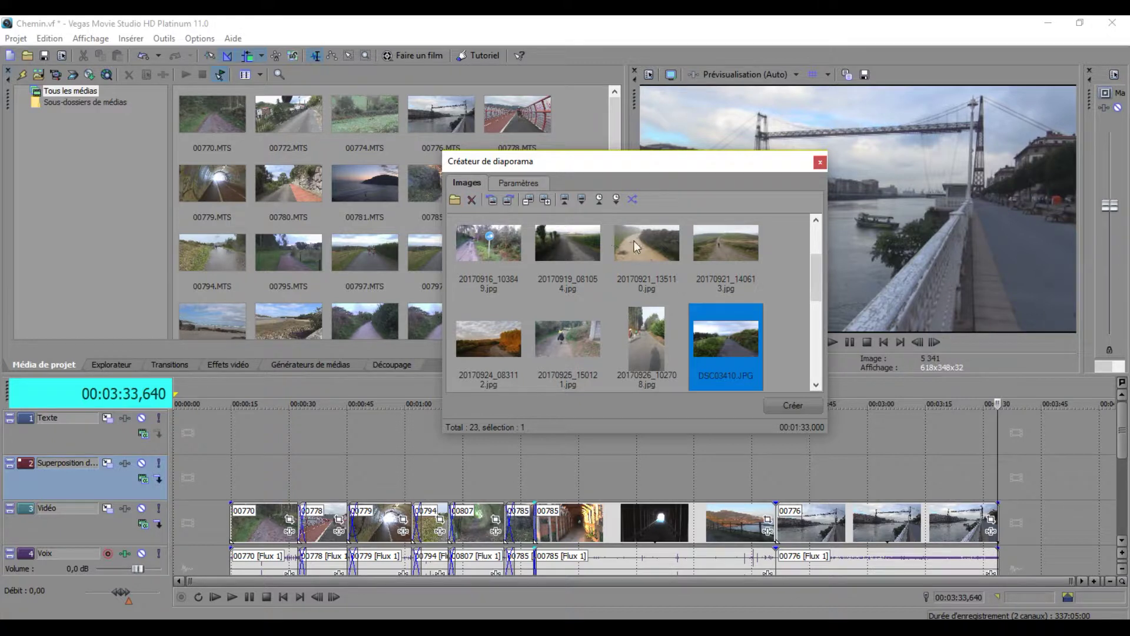
click(800, 404)
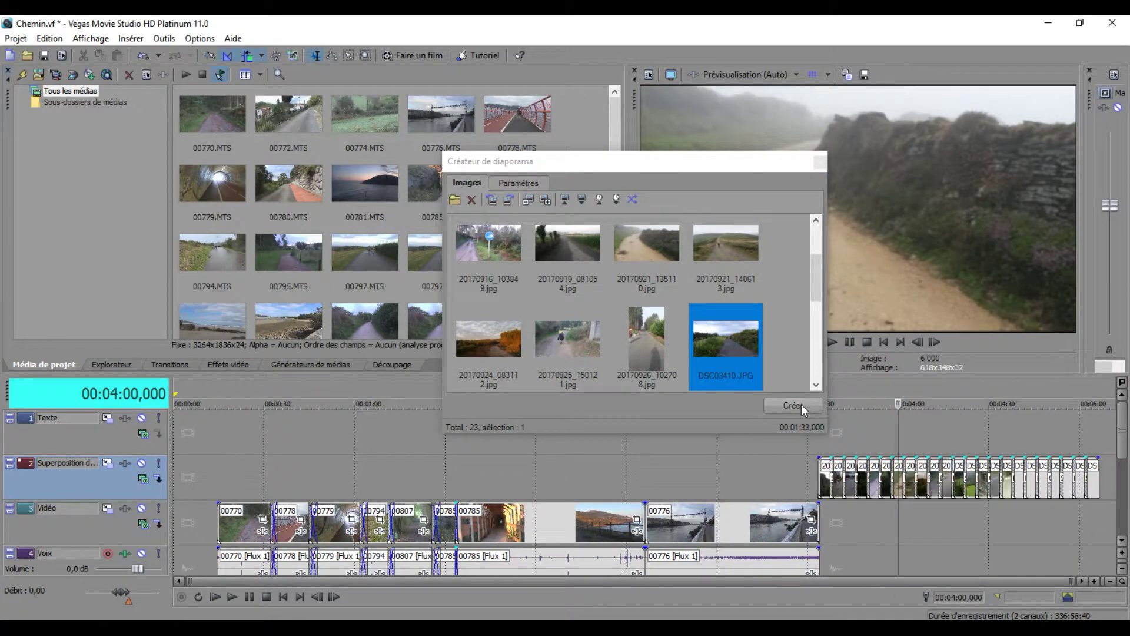
click(820, 162)
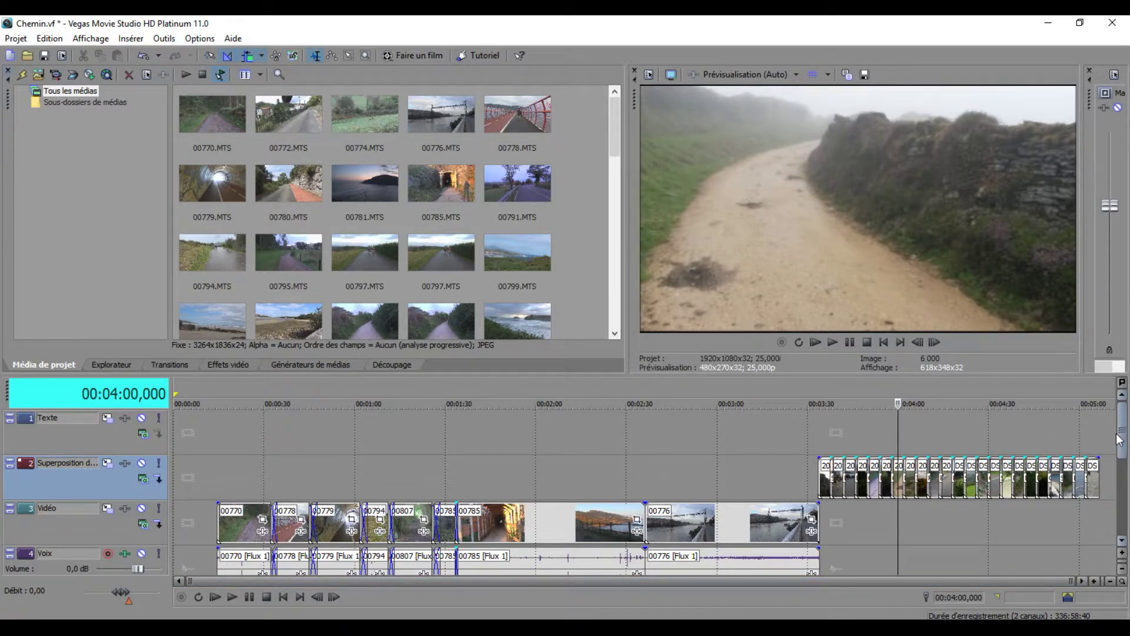
Play the slideshow from just before its start and inspect its transitions and the portrait street photo.
click(811, 404)
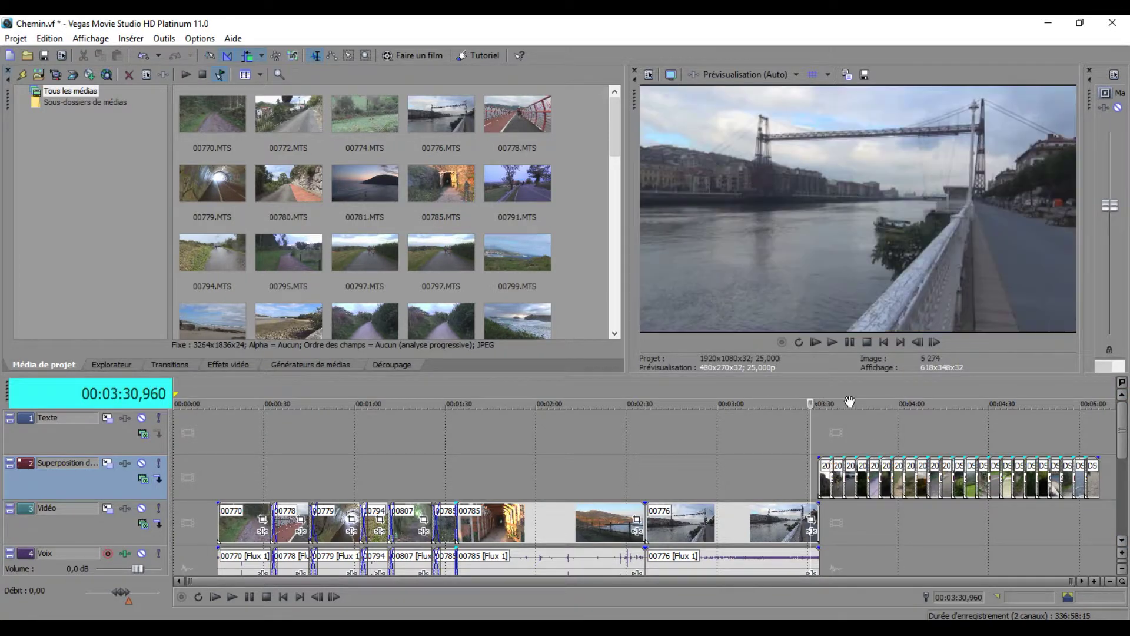
key(space)
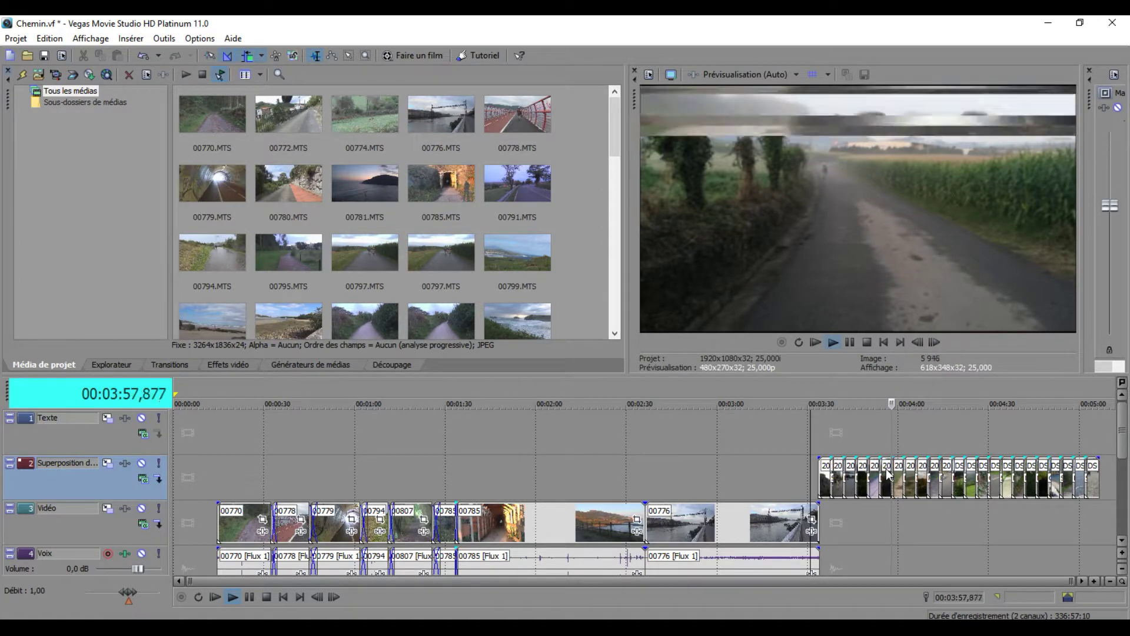
key(space)
click(851, 414)
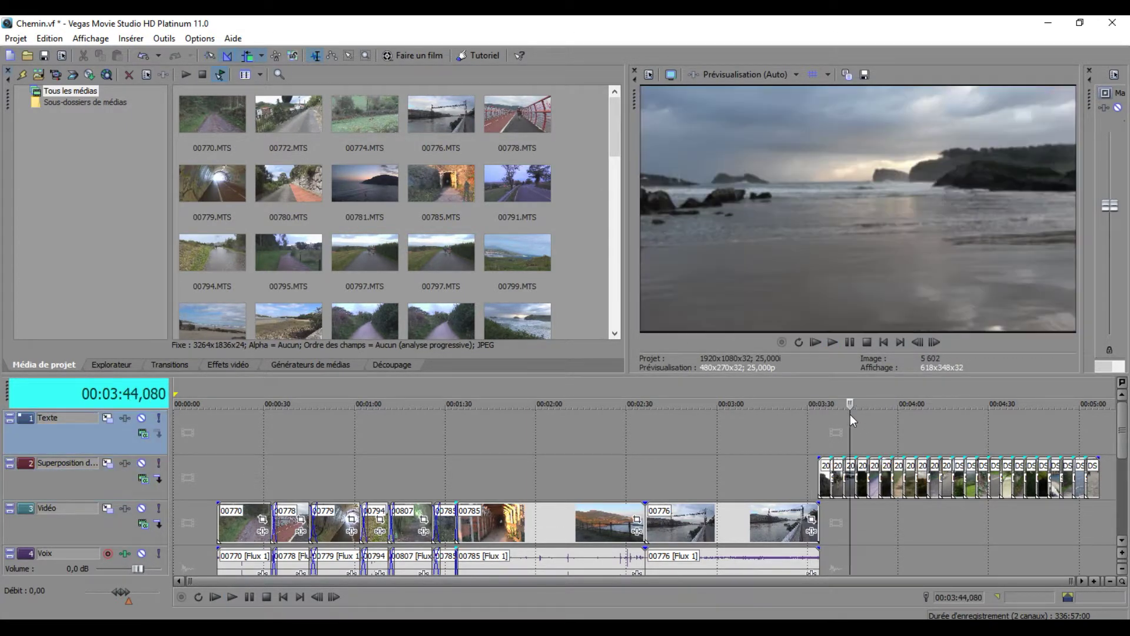
click(861, 410)
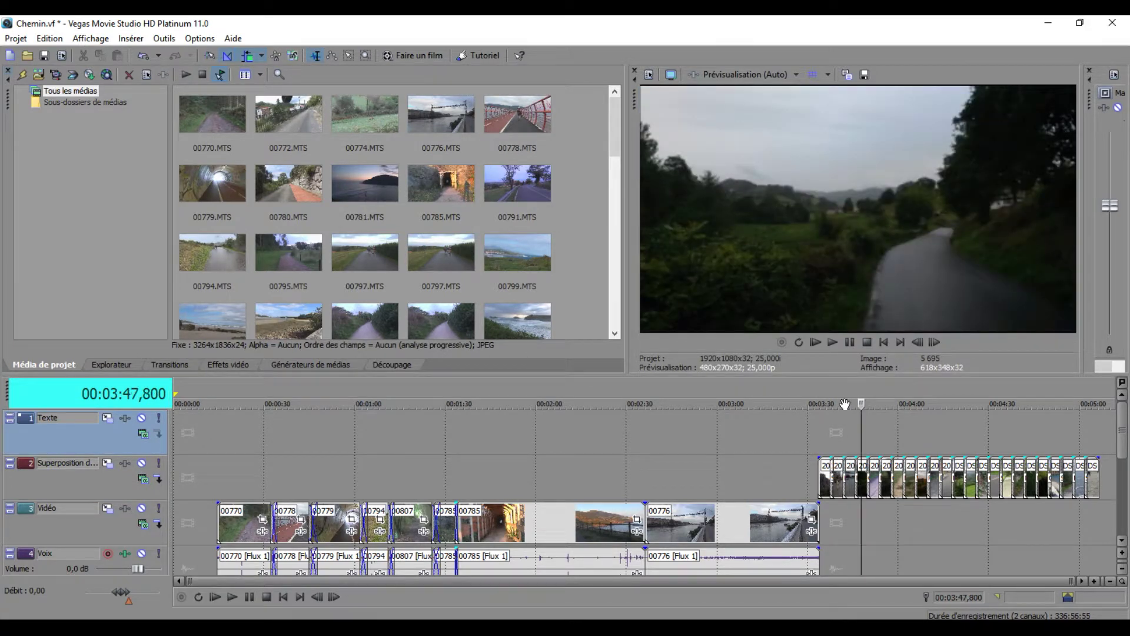
click(845, 425)
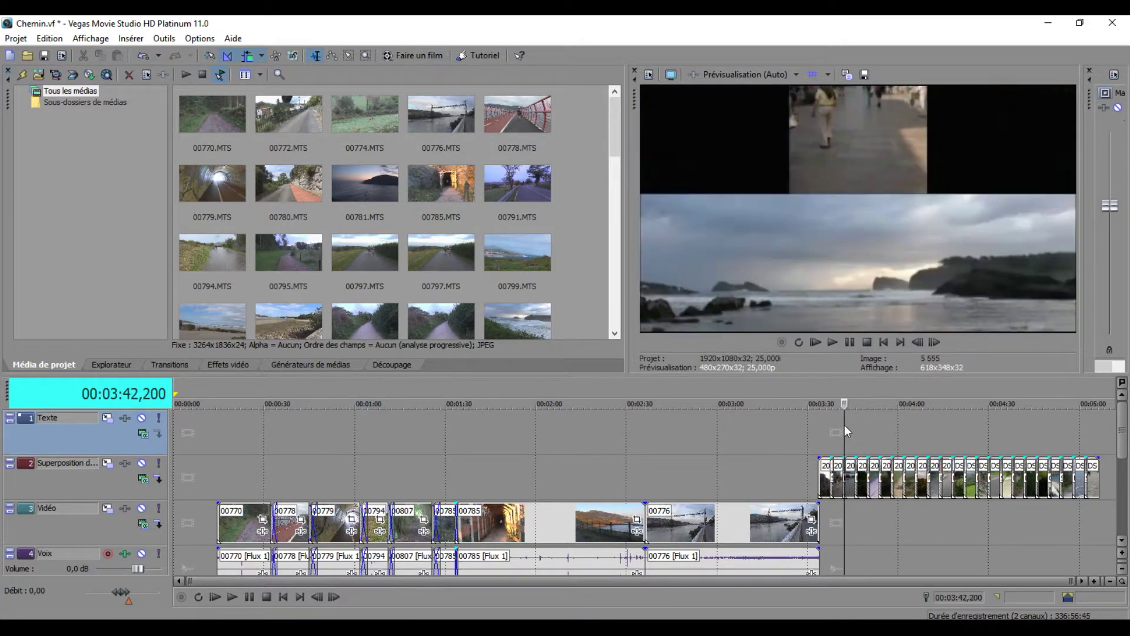
click(839, 424)
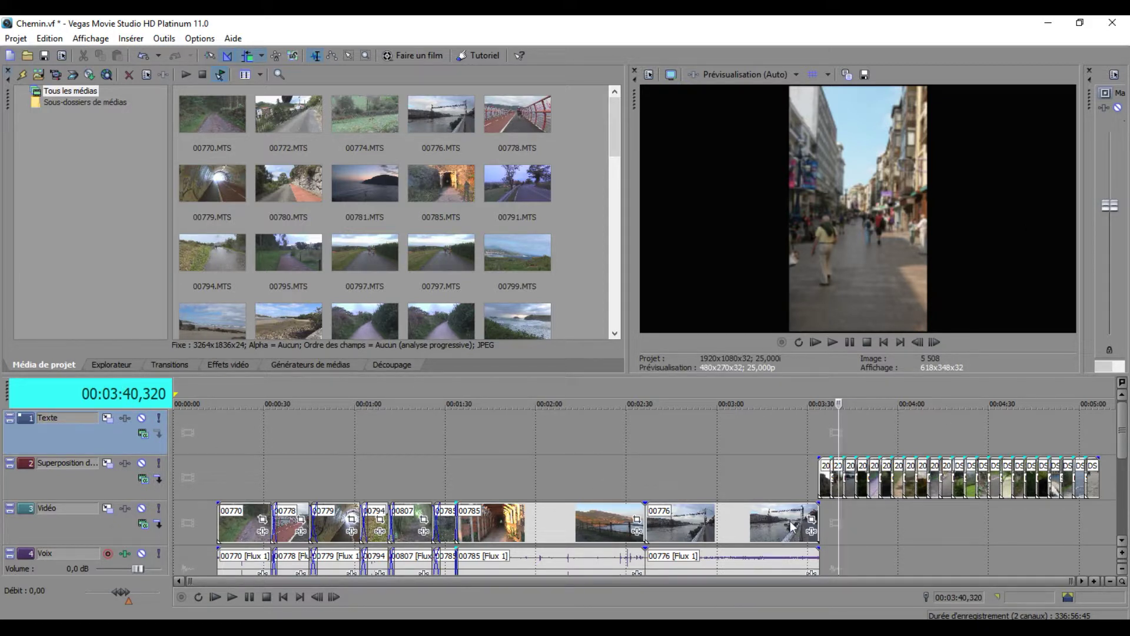
Add a Cyan solid-colour background to the Vidéo track beneath the slideshow, stretching it to nearly the slideshow's full length.
click(338, 363)
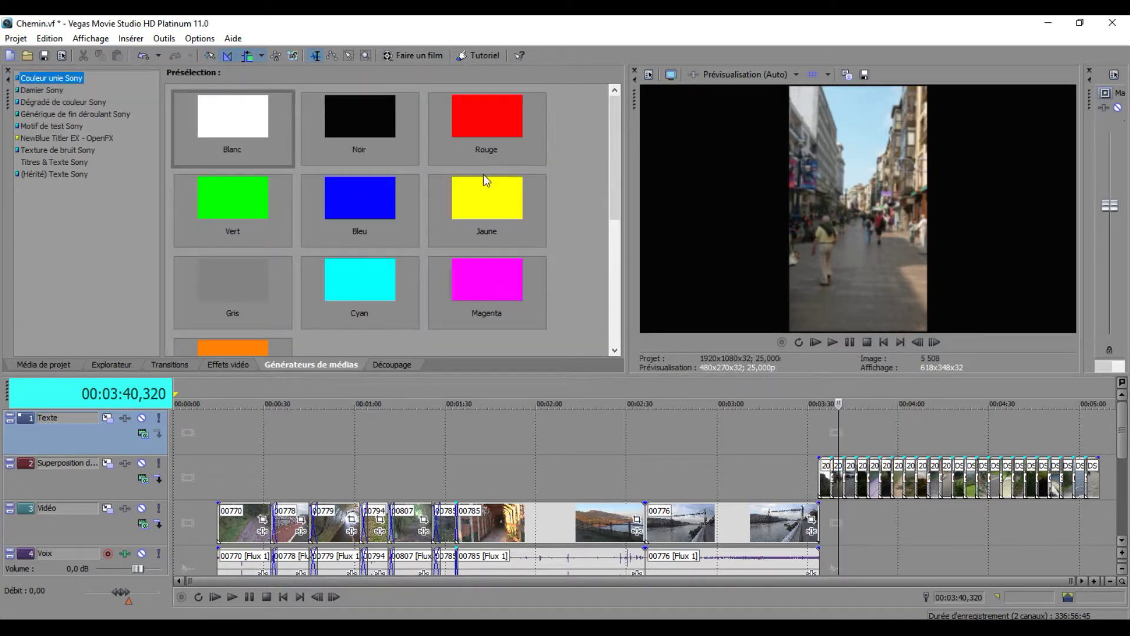
drag(374, 288, 1086, 545)
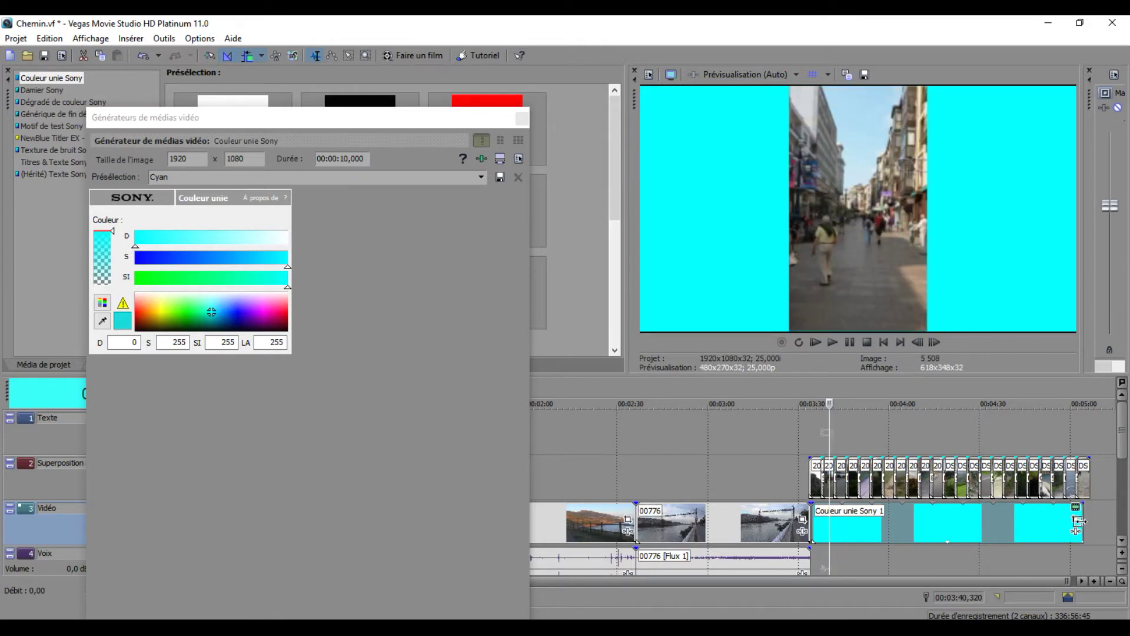
click(522, 118)
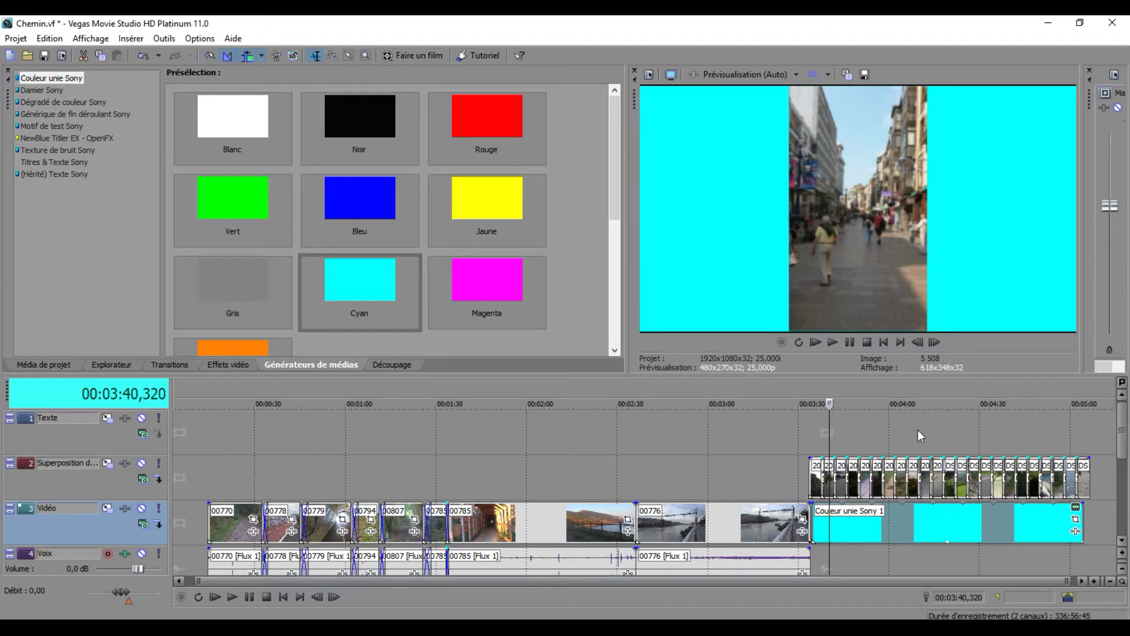
Preview the portrait road photo against the cyan background from about 00:04:17.
click(940, 428)
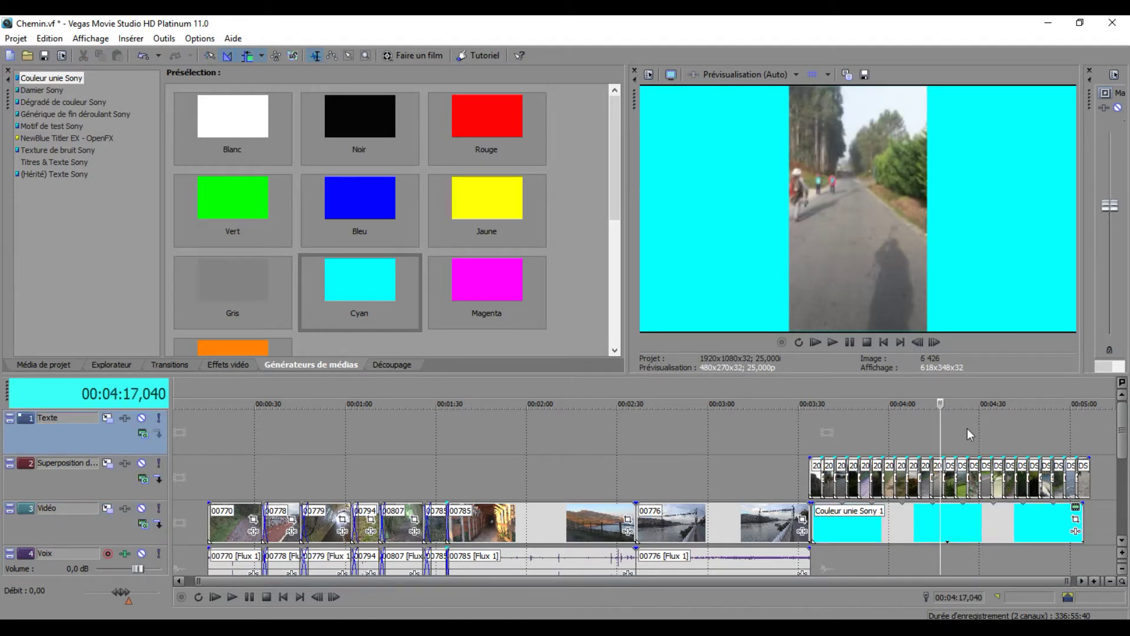
key(space)
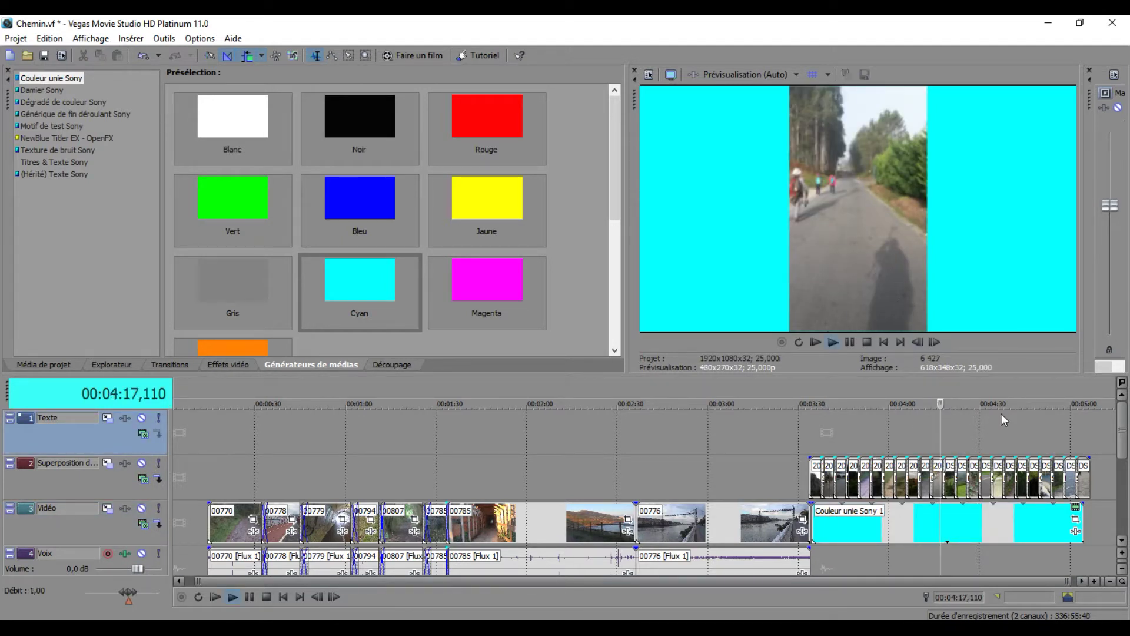